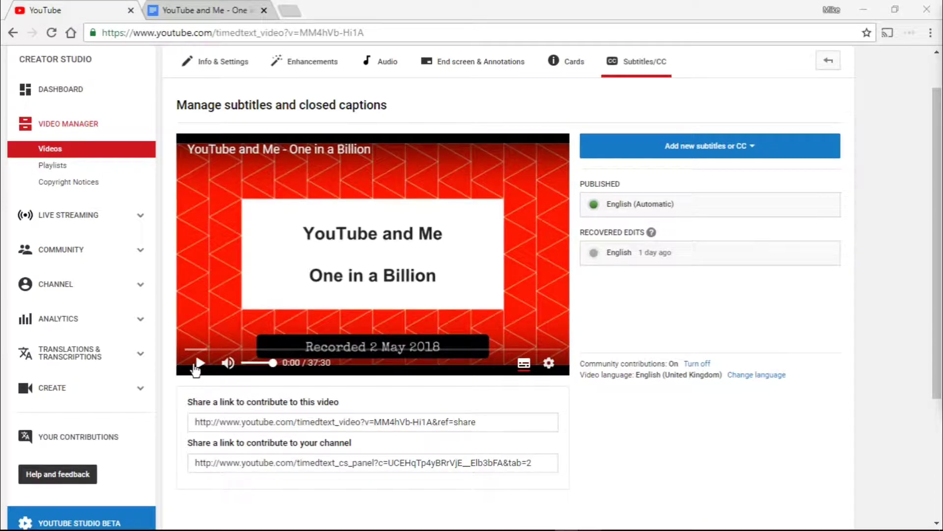
Zoom the browser page to 125% using Chrome's menu.
{"action": "left_click", "coordinate": [930, 32]}
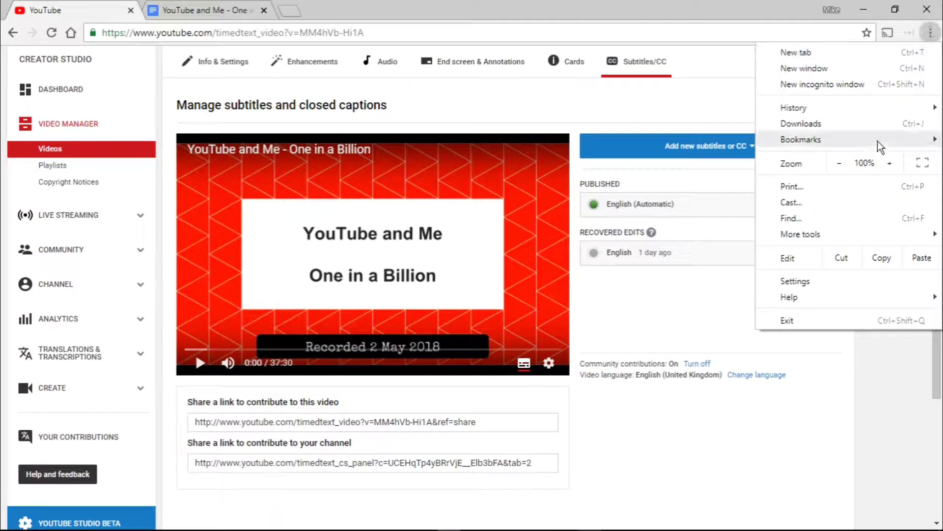
{"action": "left_click", "coordinate": [890, 163]}
{"action": "left_click", "coordinate": [889, 164]}
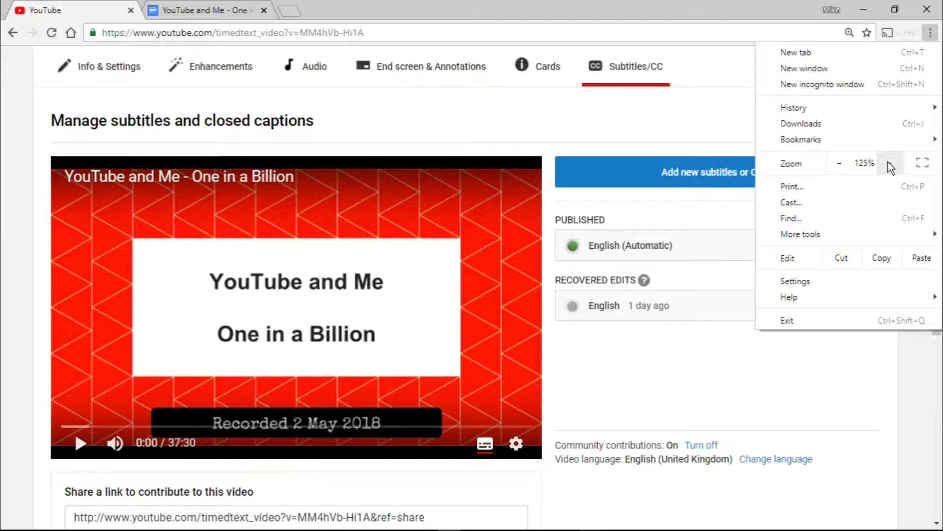
{"action": "scroll", "coordinate": [27, 281], "scroll_direction": "down", "scroll_amount": 1}
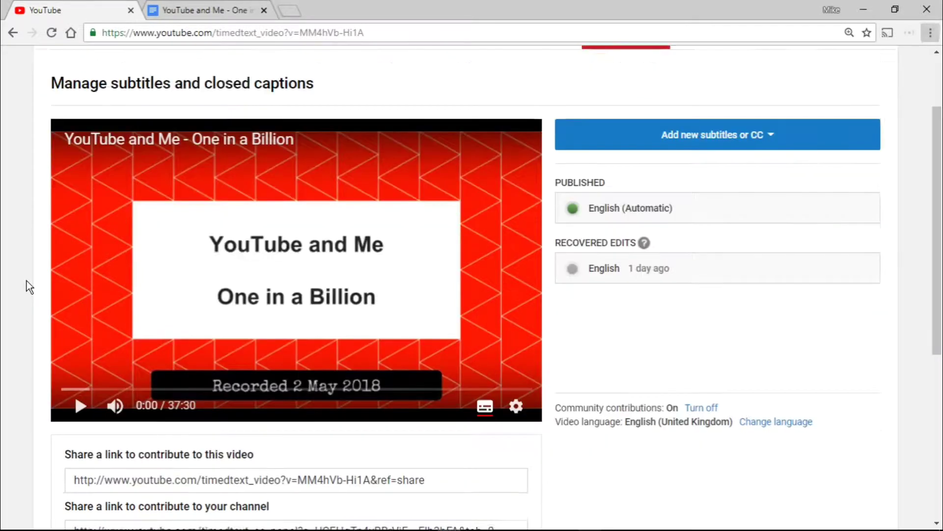
{"action": "scroll", "coordinate": [27, 281], "scroll_direction": "down", "scroll_amount": 1}
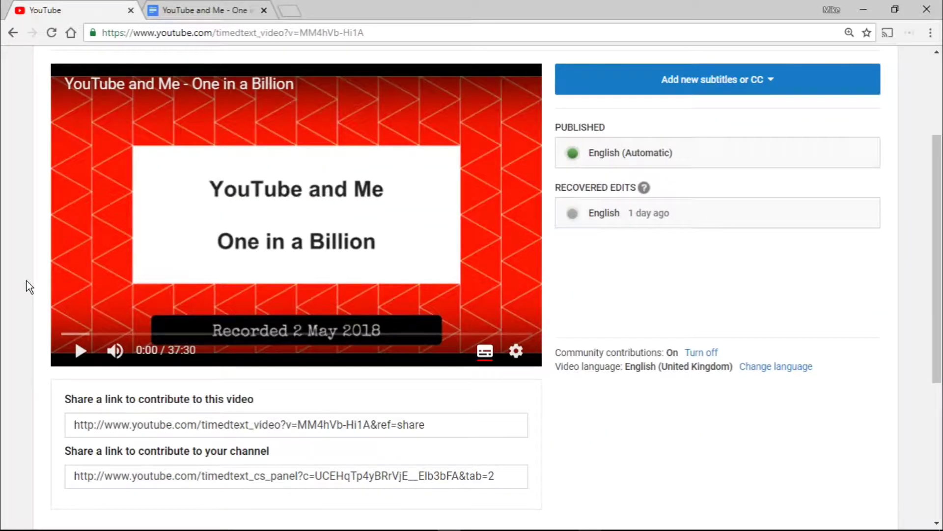
Preview the talk's automatic captions, pause at 0:02, and switch to the Google Docs transcript.
{"action": "left_click", "coordinate": [79, 351]}
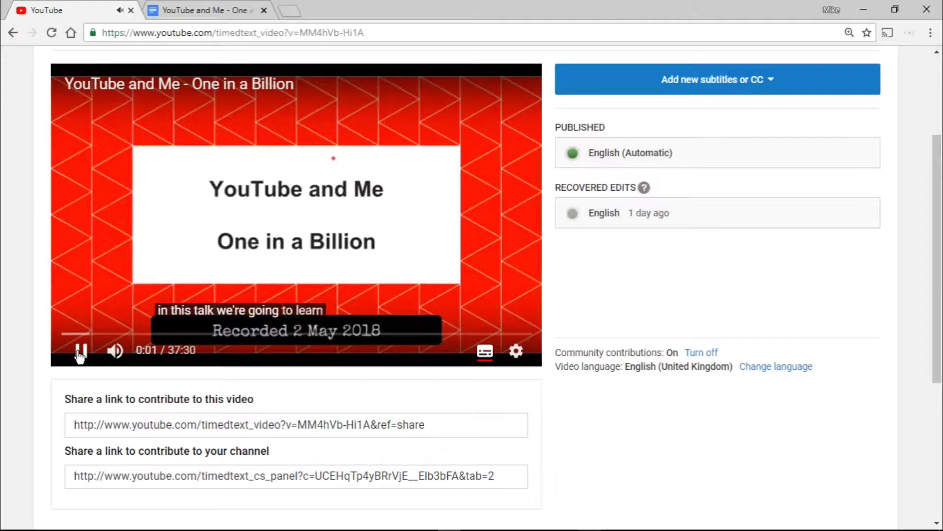
{"action": "left_click", "coordinate": [78, 352]}
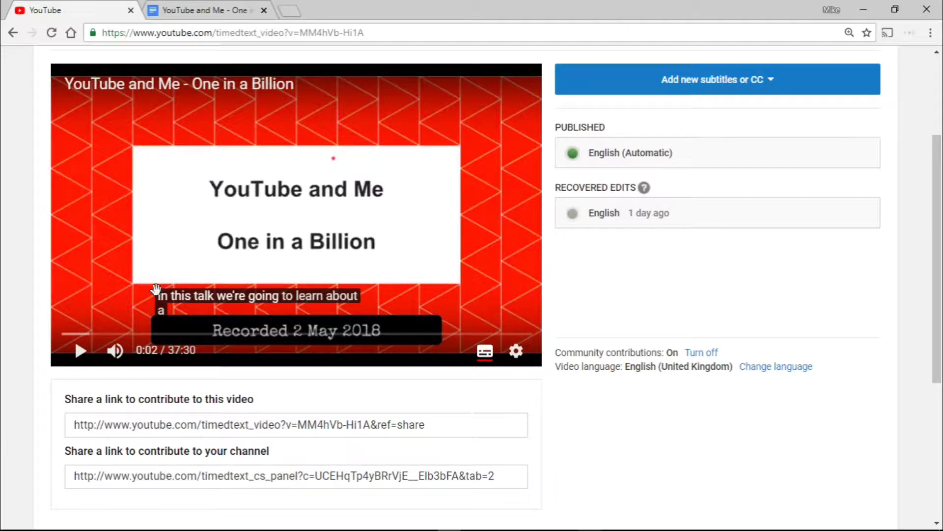
{"action": "left_click", "coordinate": [191, 11]}
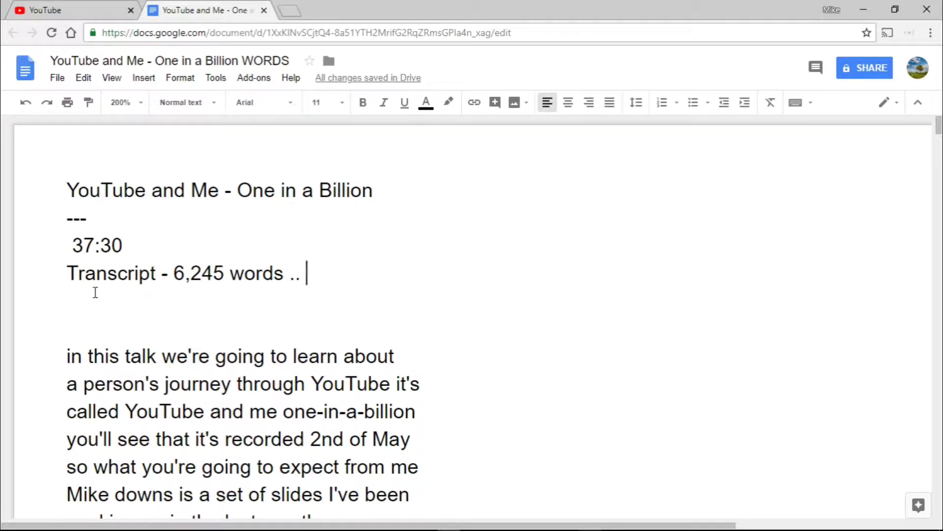
{"action": "scroll", "coordinate": [245, 344], "scroll_direction": "down", "scroll_amount": 5}
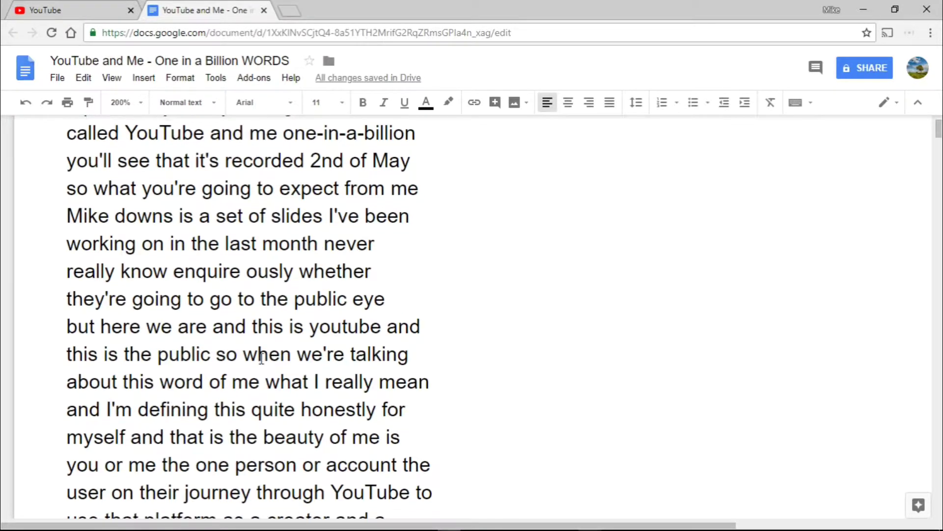
{"action": "scroll", "coordinate": [262, 357], "scroll_direction": "down", "scroll_amount": 20}
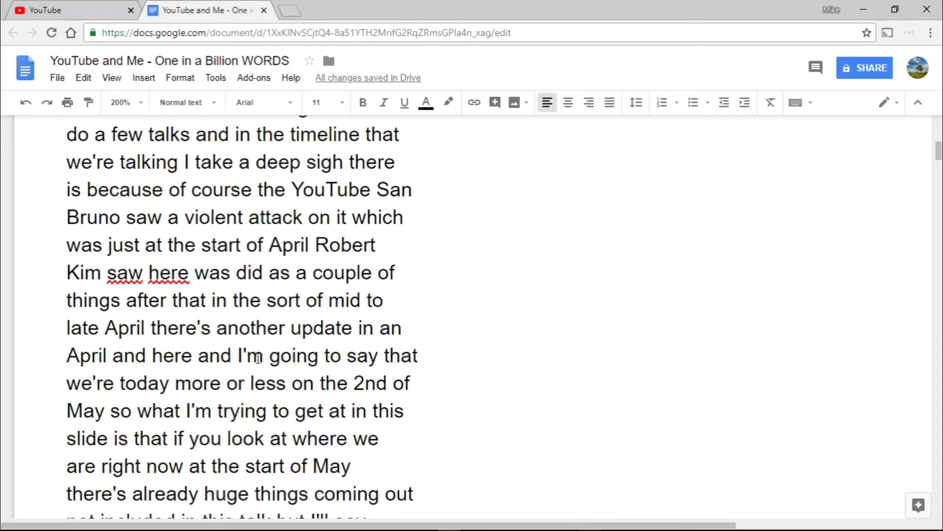
{"action": "scroll", "coordinate": [258, 358], "scroll_direction": "down", "scroll_amount": 13}
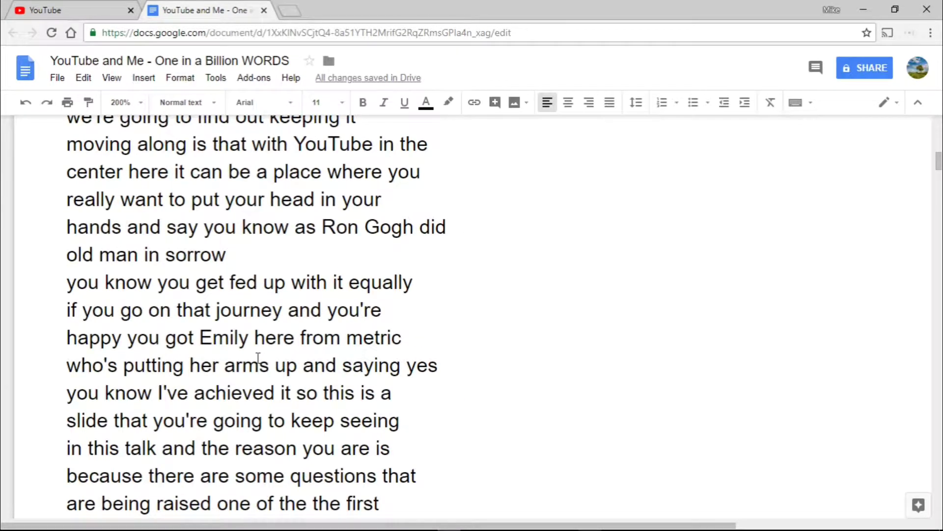
{"action": "scroll", "coordinate": [258, 357], "scroll_direction": "up", "scroll_amount": 2}
{"action": "scroll", "coordinate": [256, 358], "scroll_direction": "down", "scroll_amount": 18}
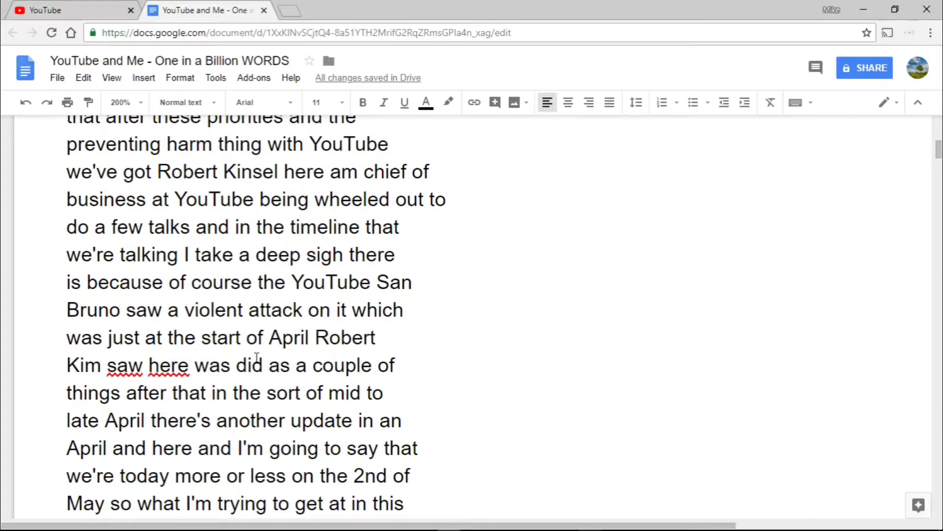
{"action": "scroll", "coordinate": [257, 358], "scroll_direction": "up", "scroll_amount": 20}
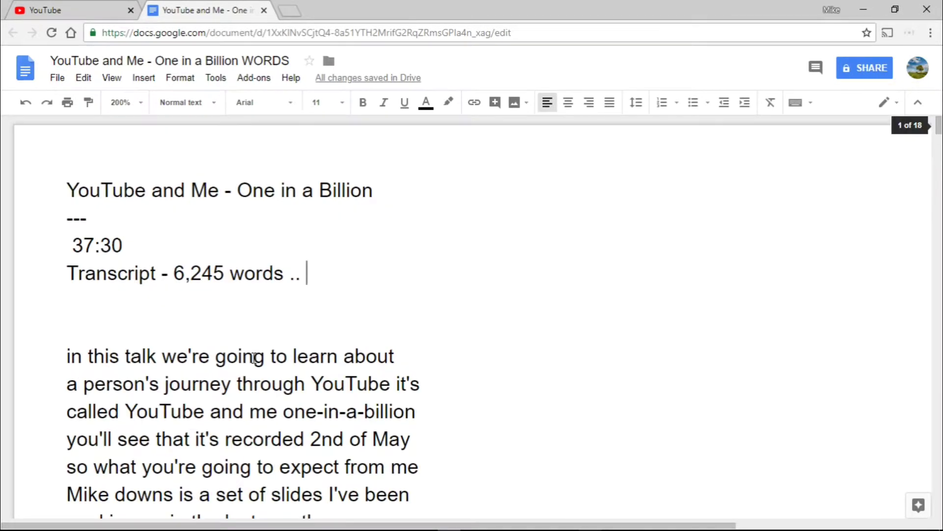
{"action": "scroll", "coordinate": [254, 358], "scroll_direction": "down", "scroll_amount": 2}
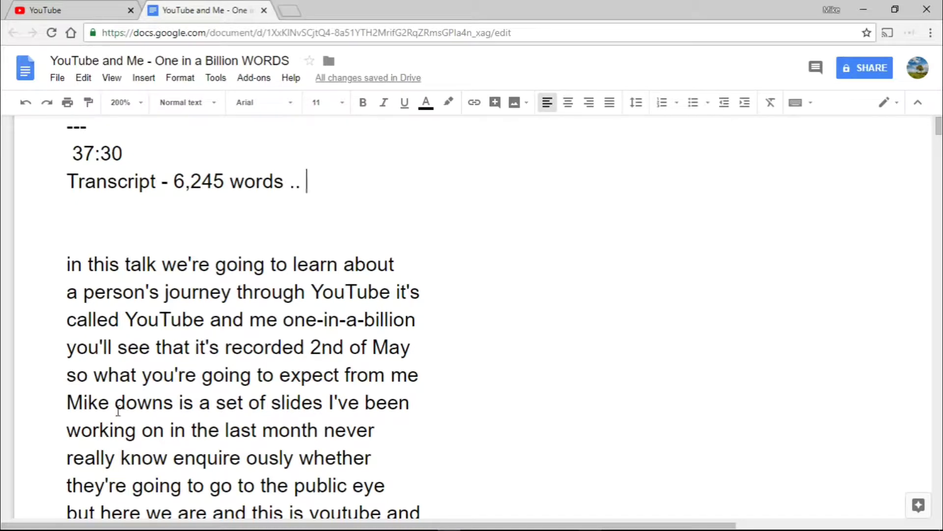
{"action": "left_click_drag", "start_coordinate": [115, 404], "coordinate": [173, 406]}
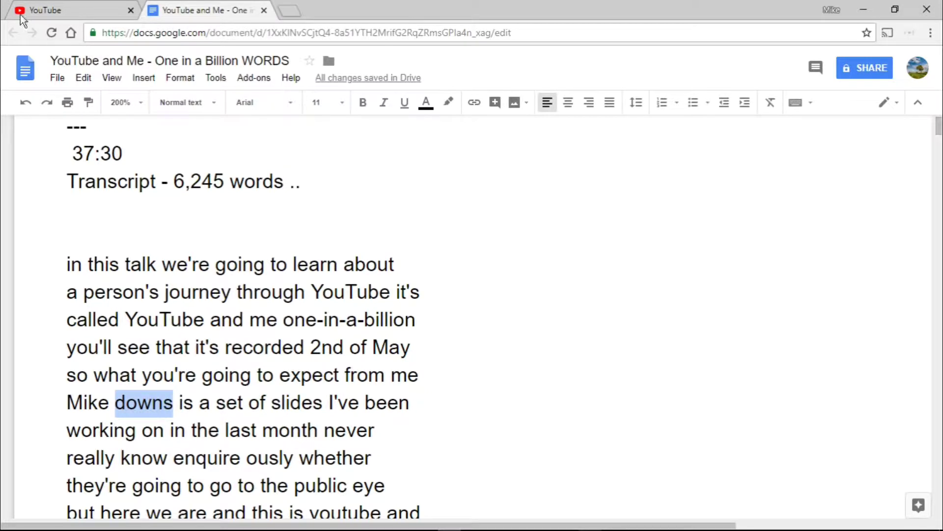
Return to the YouTube tab and open the recovered English draft under Recovered Edits.
{"action": "key", "text": "ctrl+shift+Tab"}
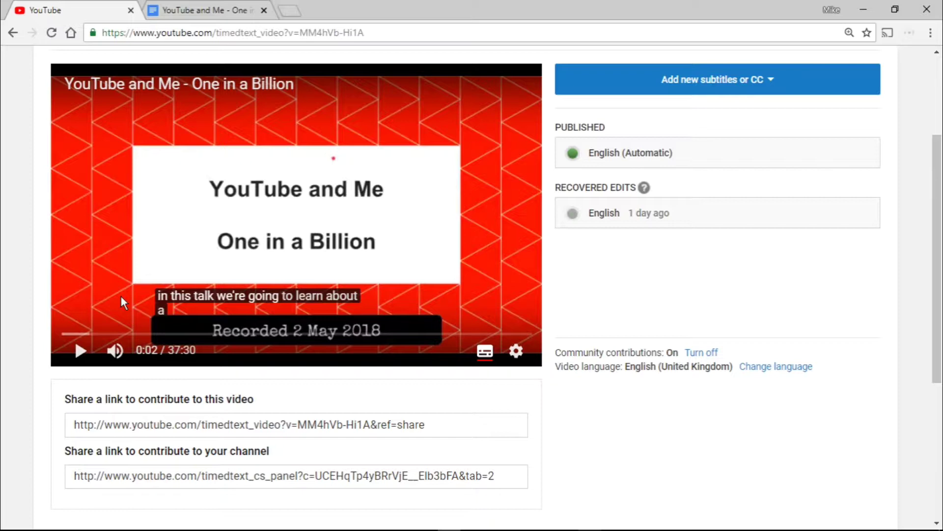
{"action": "scroll", "coordinate": [547, 316], "scroll_direction": "up", "scroll_amount": 2}
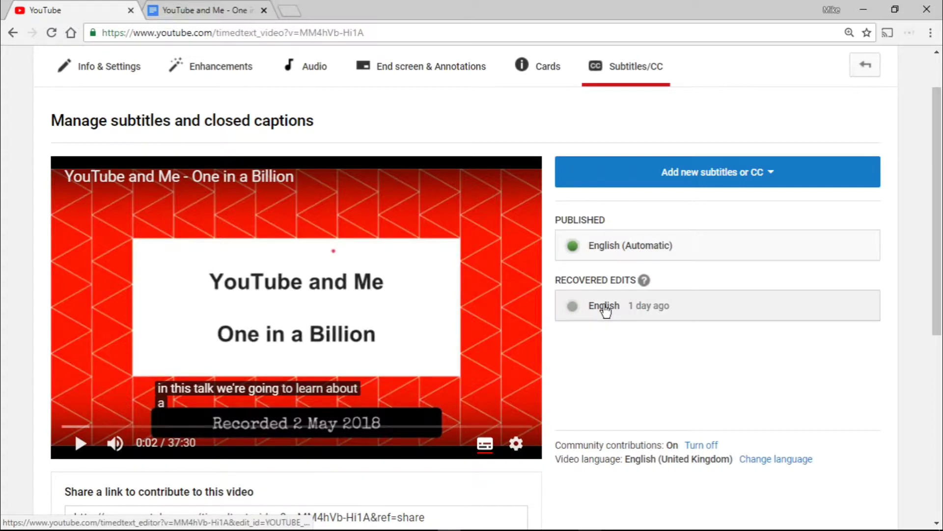
{"action": "left_click", "coordinate": [604, 306]}
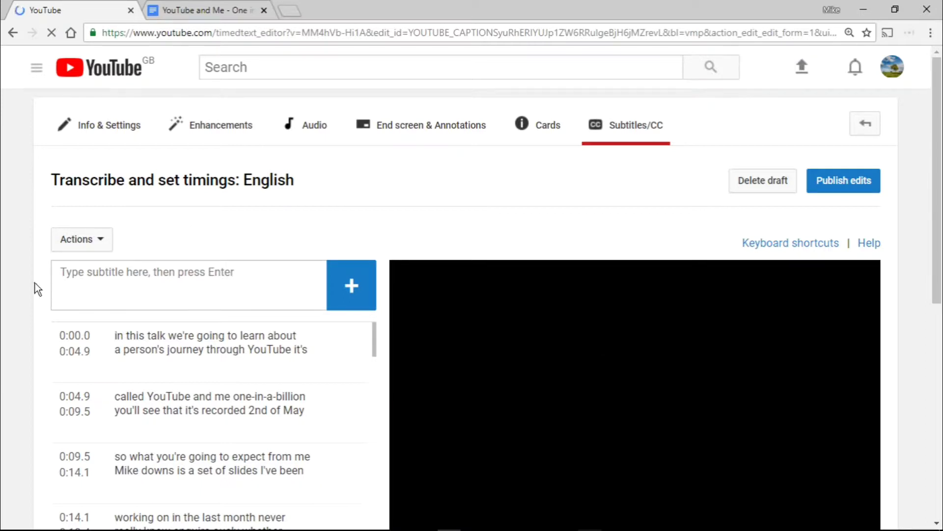
Start the preview and jump the caption timeline to about 21:16, at the Jessie J lines.
{"action": "left_click", "coordinate": [74, 240]}
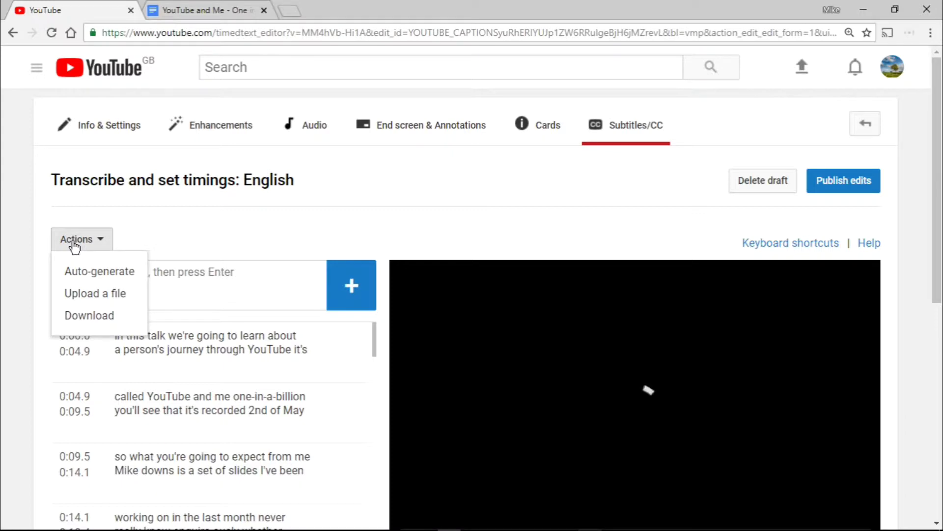
{"action": "left_click", "coordinate": [74, 245]}
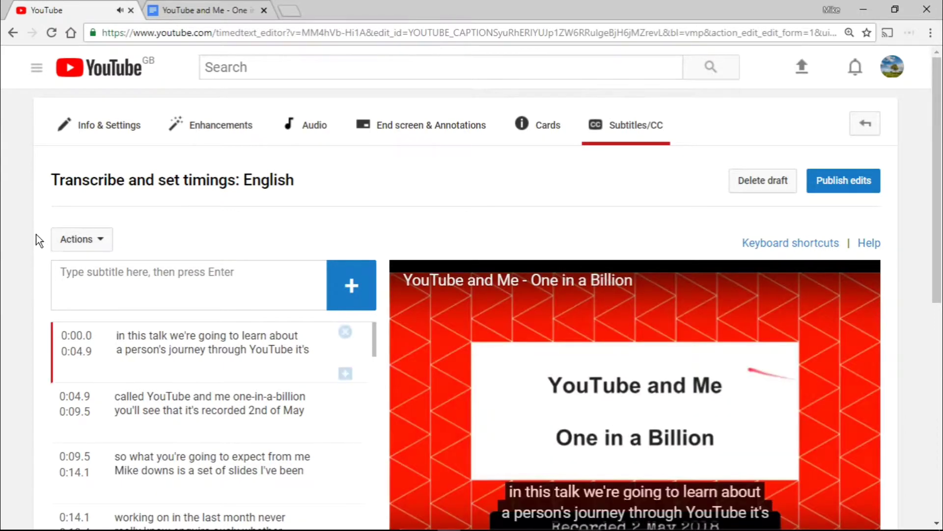
{"action": "scroll", "coordinate": [36, 235], "scroll_direction": "down", "scroll_amount": 4}
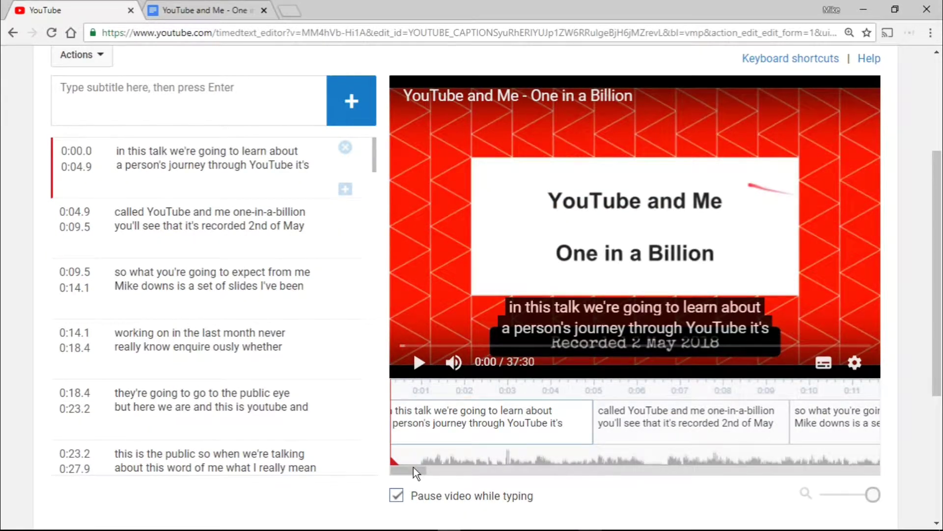
{"action": "mouse_move", "coordinate": [414, 469]}
{"action": "left_mouse_down"}
{"action": "mouse_move", "coordinate": [613, 482]}
{"action": "mouse_move", "coordinate": [769, 474]}
{"action": "mouse_move", "coordinate": [526, 488]}
{"action": "mouse_move", "coordinate": [417, 473]}
{"action": "left_mouse_up"}
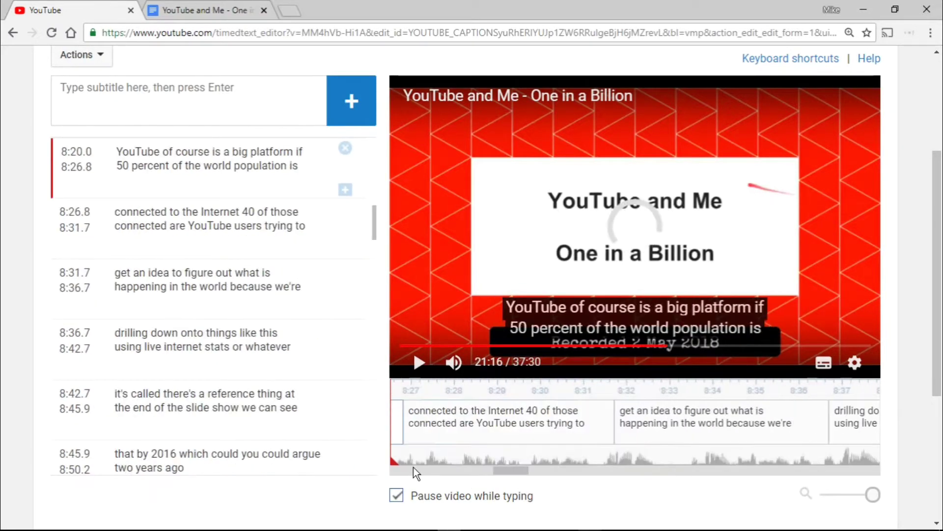
{"action": "left_click", "coordinate": [392, 465]}
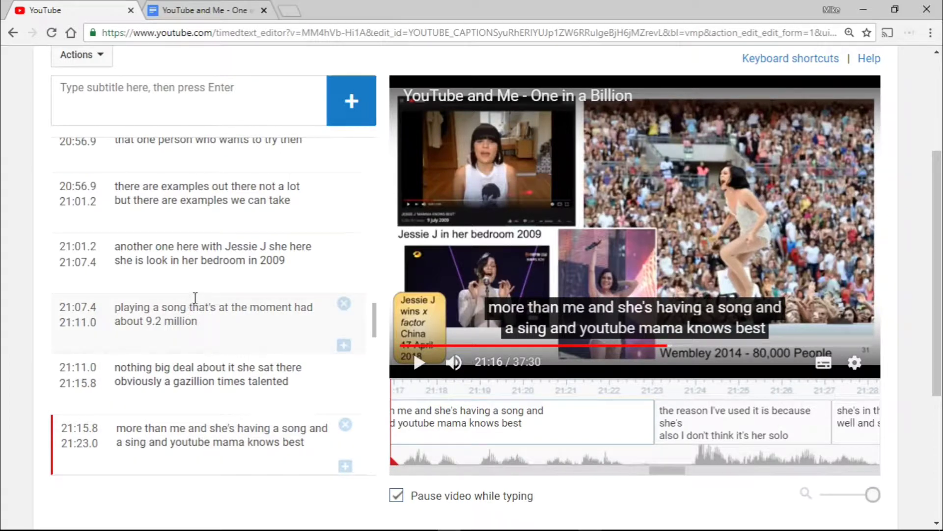
{"action": "scroll", "coordinate": [210, 296], "scroll_direction": "up", "scroll_amount": 2}
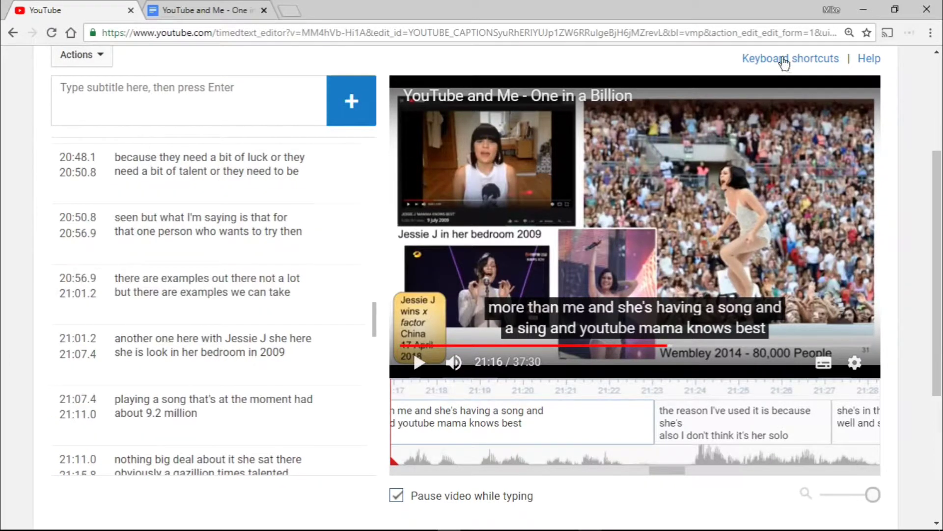
{"action": "scroll", "coordinate": [914, 96], "scroll_direction": "up", "scroll_amount": 2}
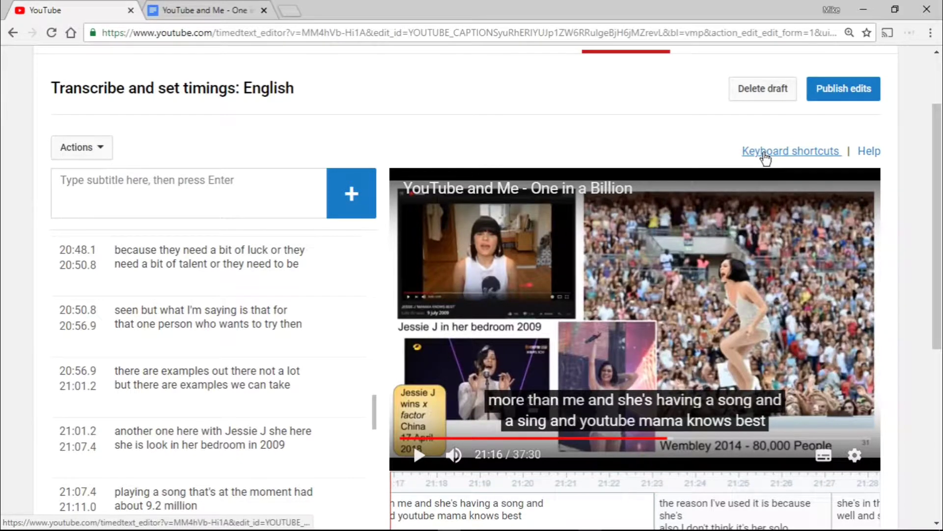
Show the subtitle editor's keyboard shortcuts reference above the video.
{"action": "left_click", "coordinate": [764, 153]}
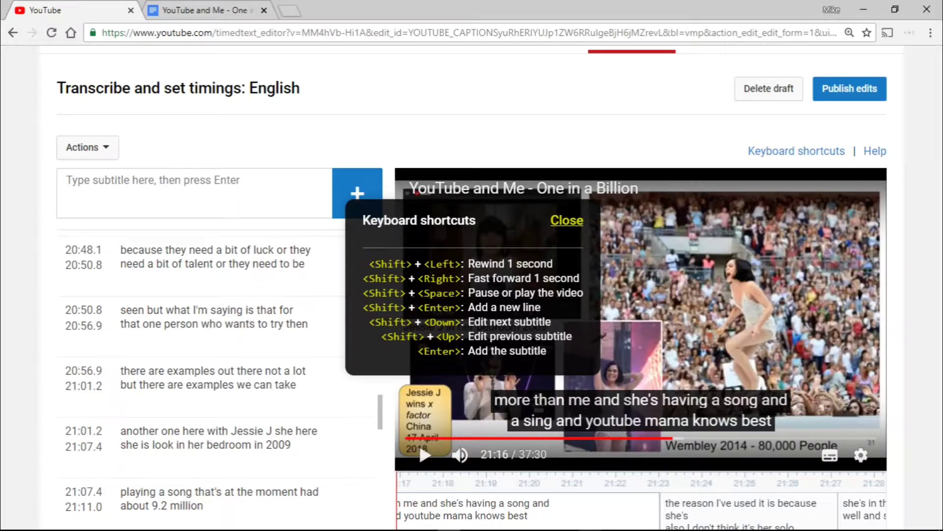
Close the shortcuts, rewind the preview to 0:00, and replay it until pausing at 0:10.
{"action": "left_click", "coordinate": [575, 227]}
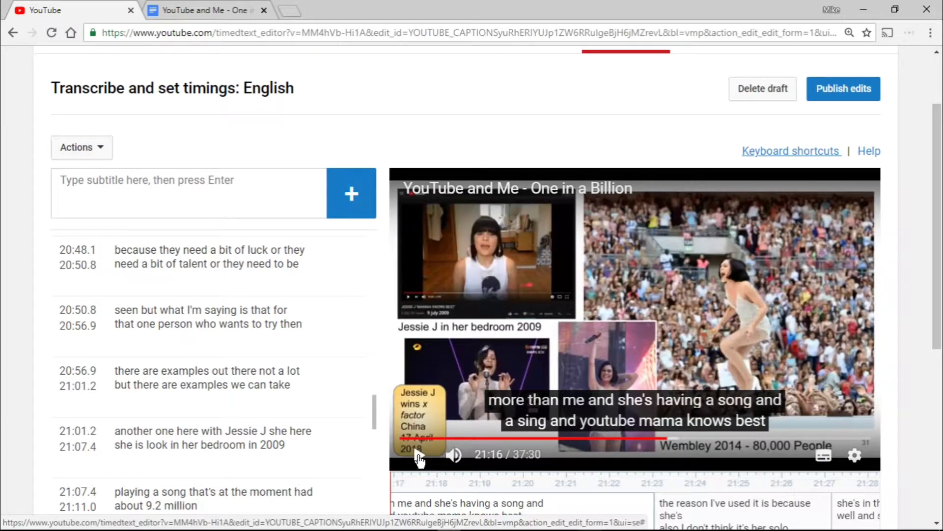
{"action": "left_click", "coordinate": [419, 458]}
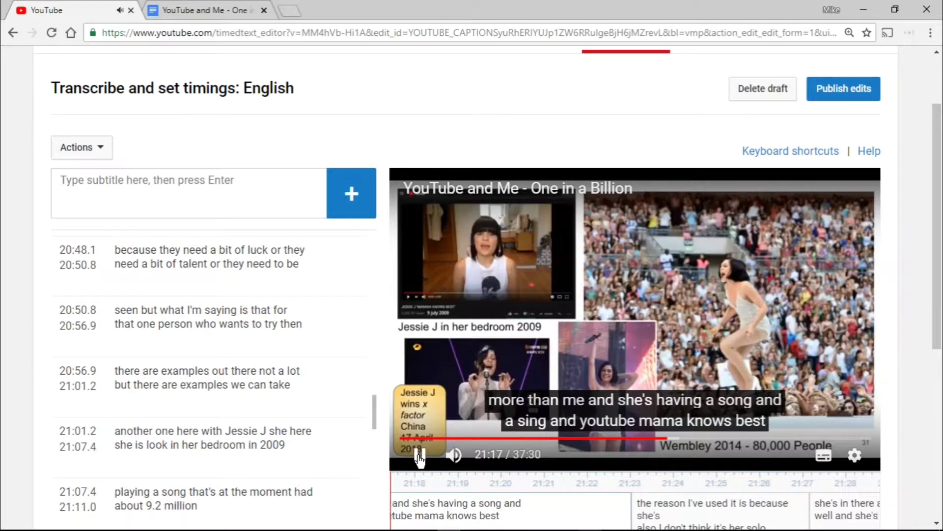
{"action": "left_click", "coordinate": [419, 458]}
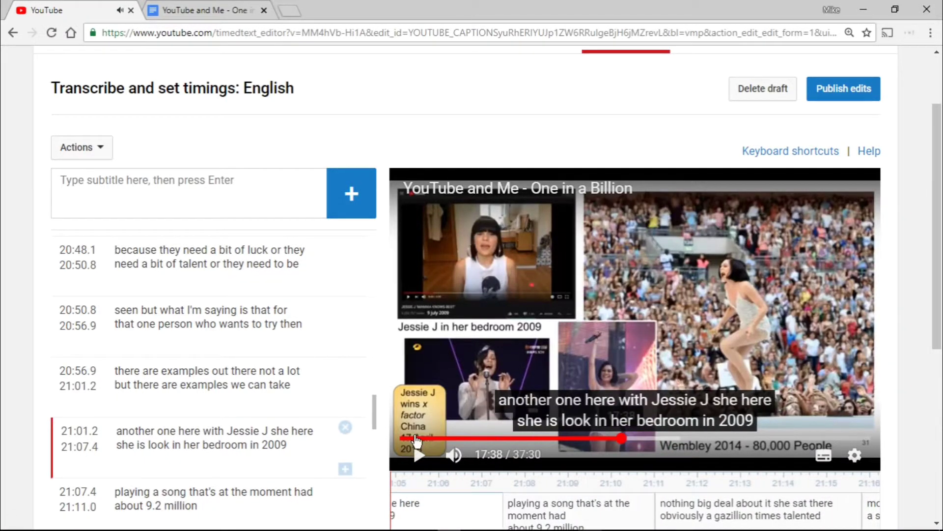
{"action": "left_click_drag", "start_coordinate": [416, 441], "coordinate": [393, 437]}
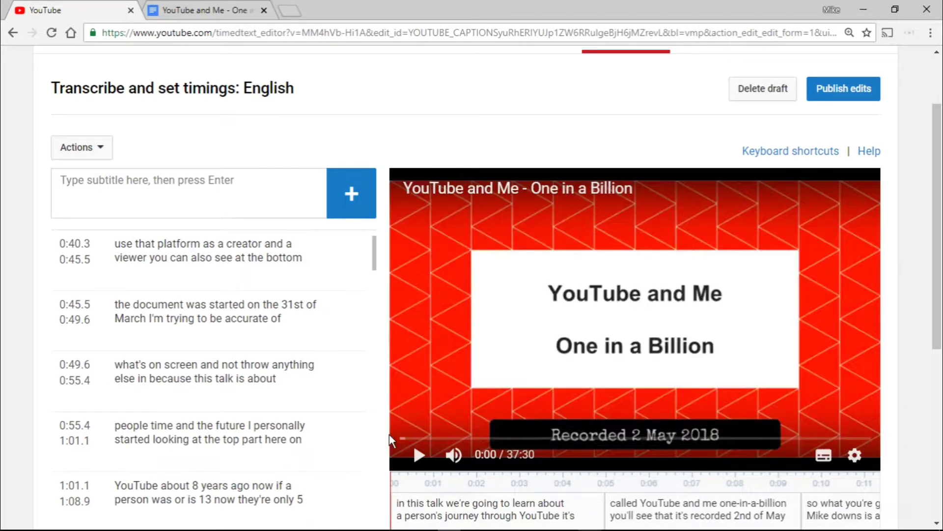
{"action": "left_click", "coordinate": [419, 456]}
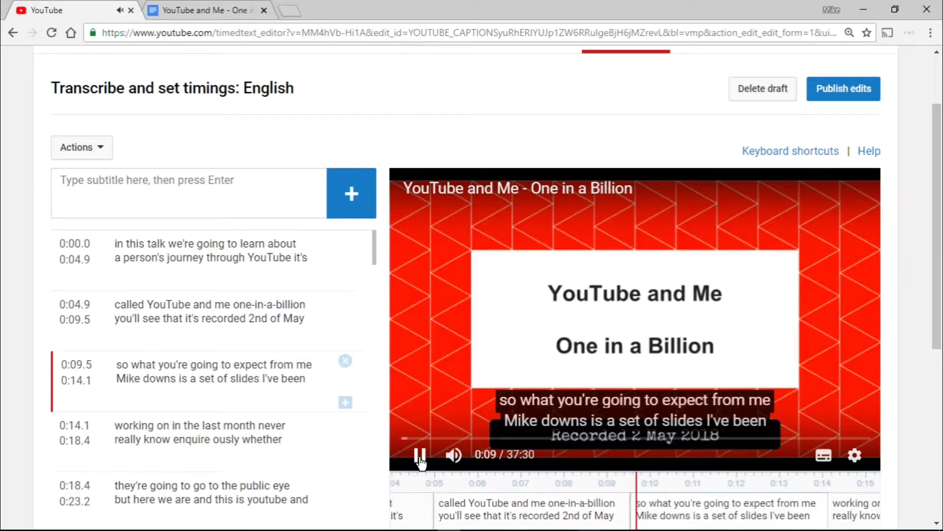
{"action": "left_click", "coordinate": [421, 457]}
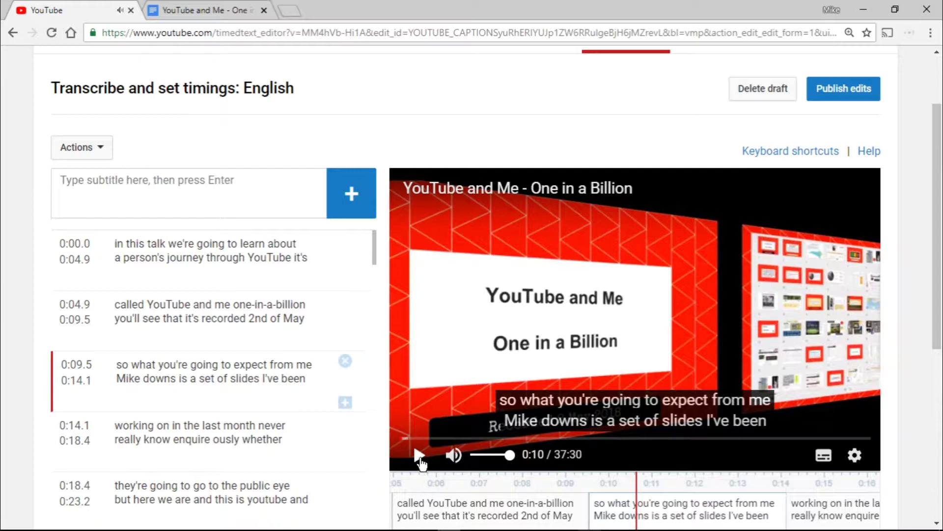
Retype the speaker's surname with correct spelling and capitalisation in the 0:09.5 caption.
{"action": "left_click", "coordinate": [420, 457]}
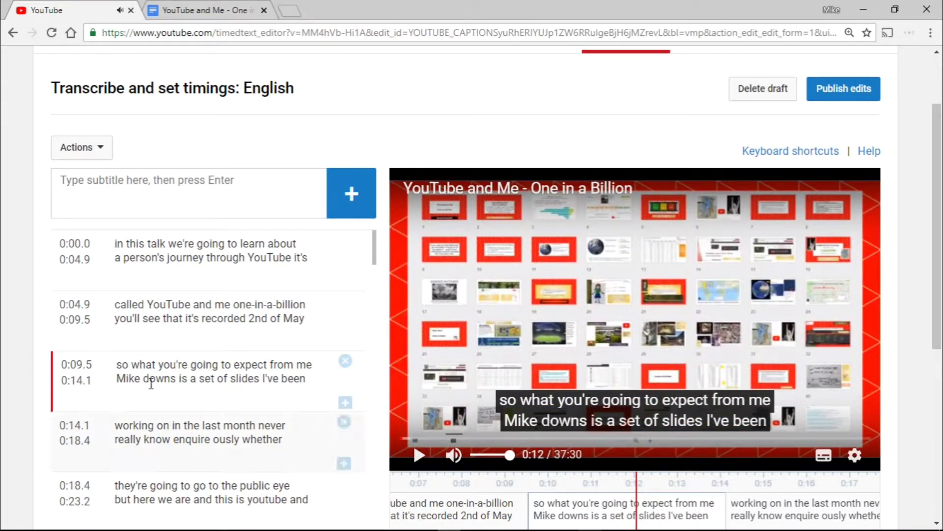
{"action": "left_click", "coordinate": [165, 383]}
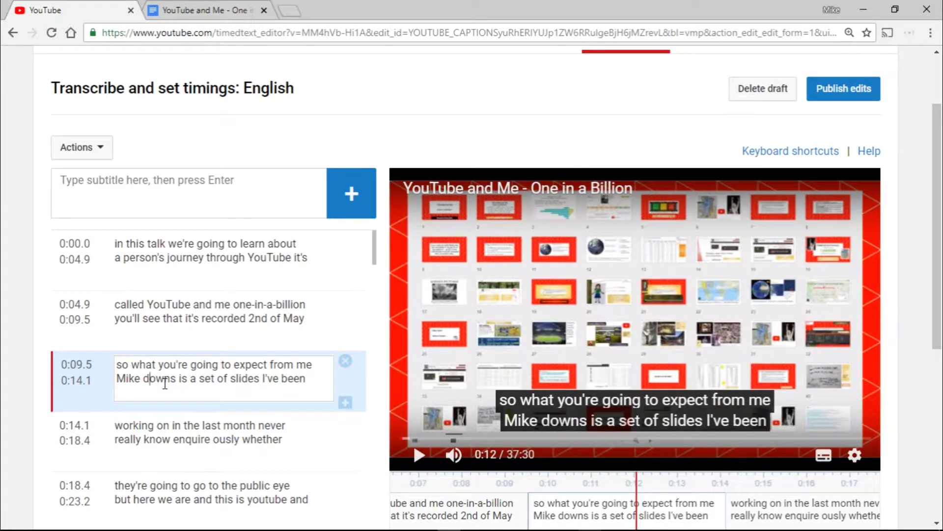
{"action": "key", "text": "BackSpace"}
{"action": "type", "text": "Down"}
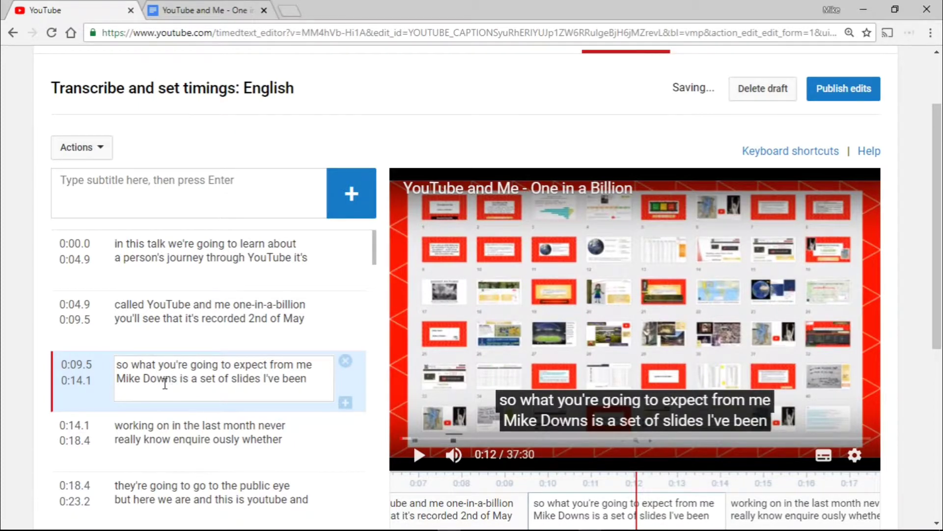
{"action": "type", "text": "e"}
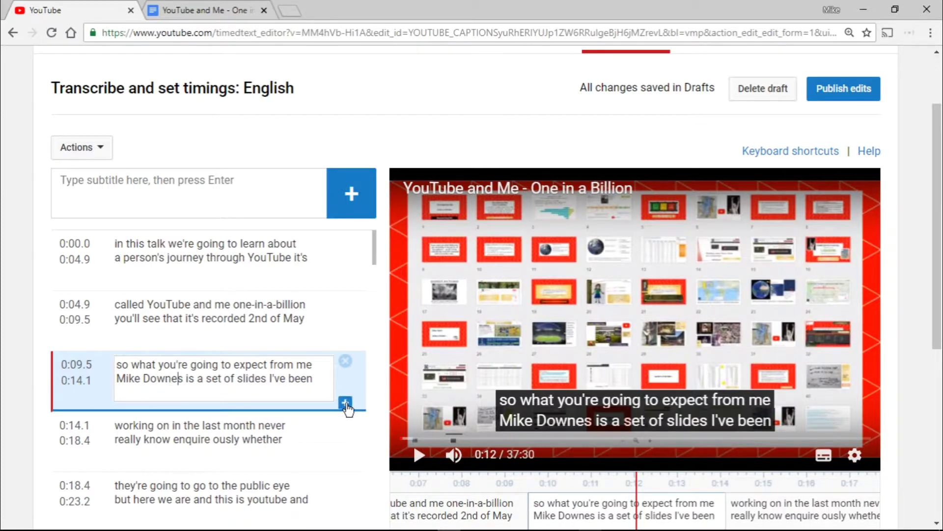
{"action": "left_click", "coordinate": [346, 403]}
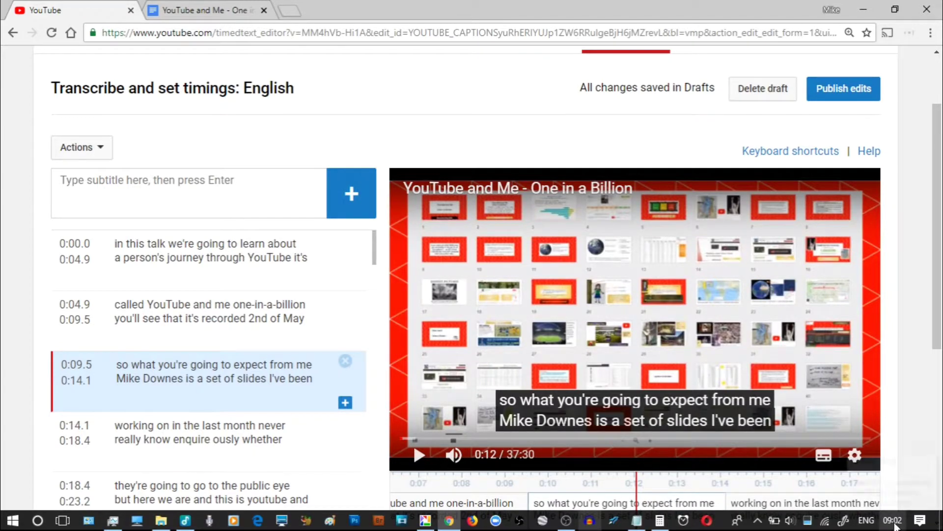
Scroll the caption list to review the corrected lines, down to the 9:58 caption.
{"action": "mouse_move", "coordinate": [895, 525]}
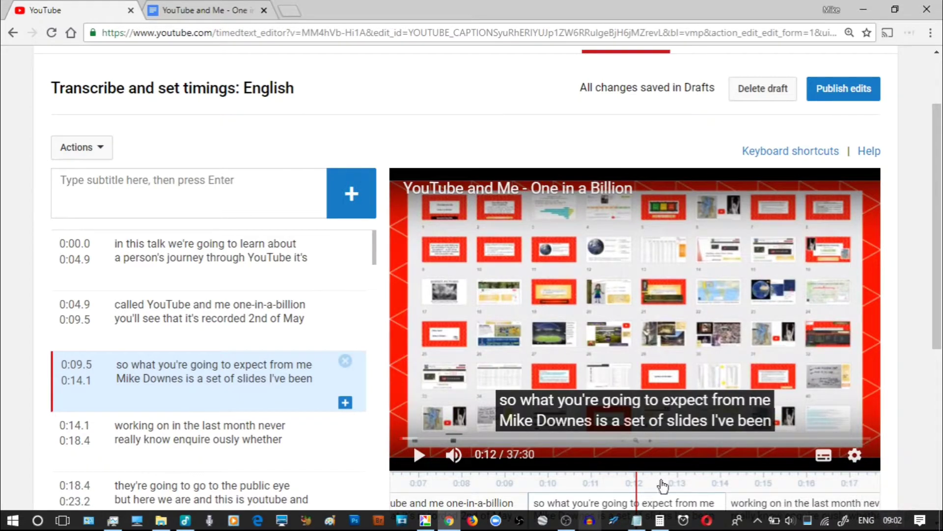
{"action": "scroll", "coordinate": [145, 375], "scroll_direction": "down", "scroll_amount": 2}
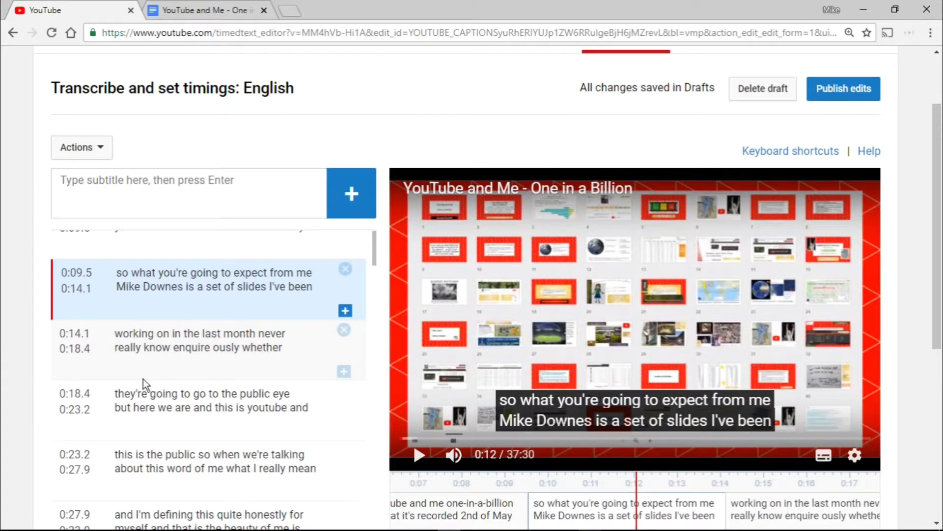
{"action": "scroll", "coordinate": [145, 381], "scroll_direction": "down", "scroll_amount": 10}
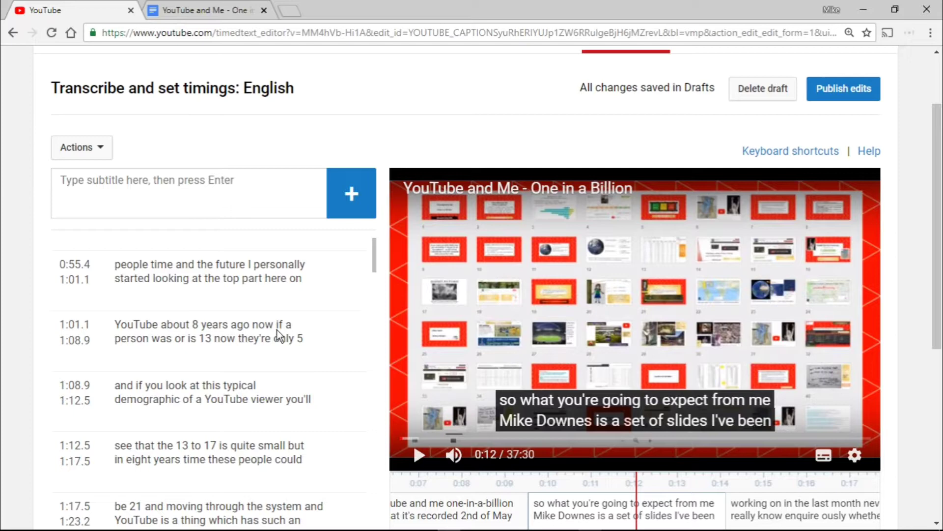
{"action": "mouse_move", "coordinate": [346, 337]}
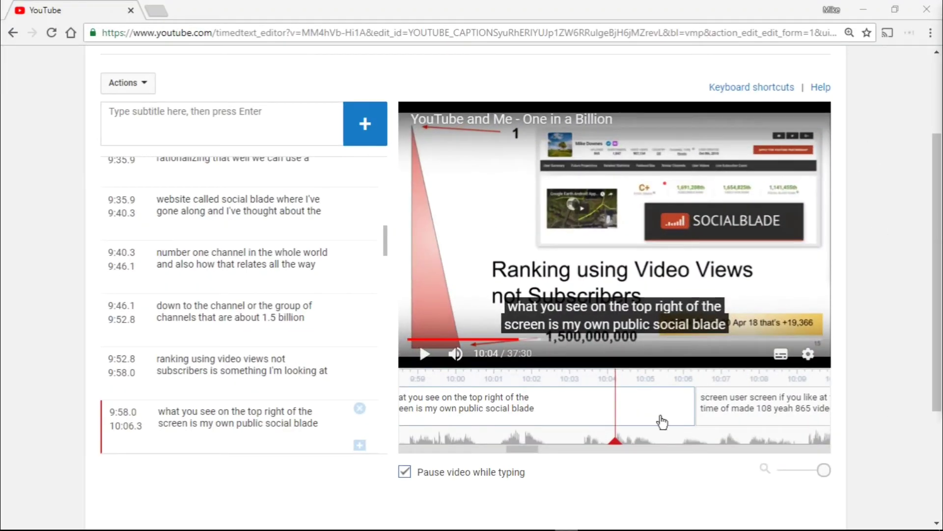
Scroll to the top of the editor and publish the English subtitle edits.
{"action": "mouse_move", "coordinate": [678, 529]}
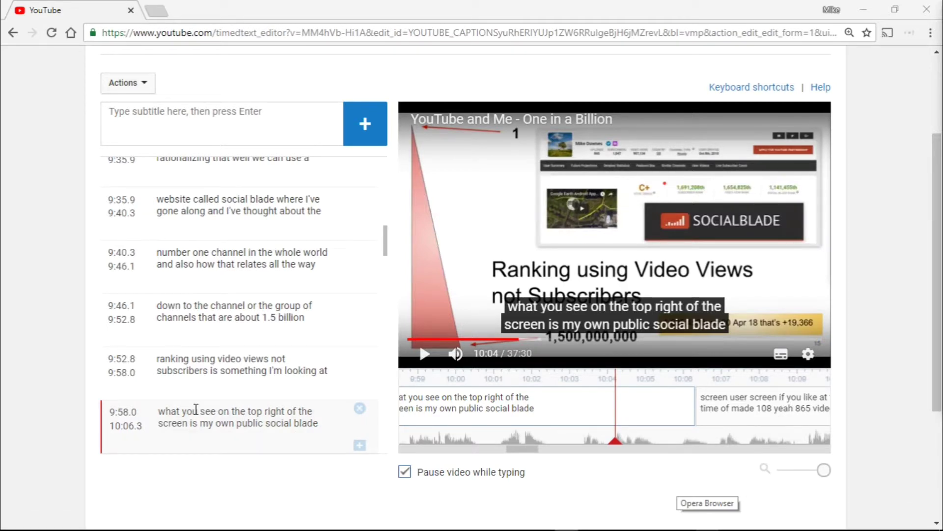
{"action": "scroll", "coordinate": [200, 386], "scroll_direction": "down", "scroll_amount": 4}
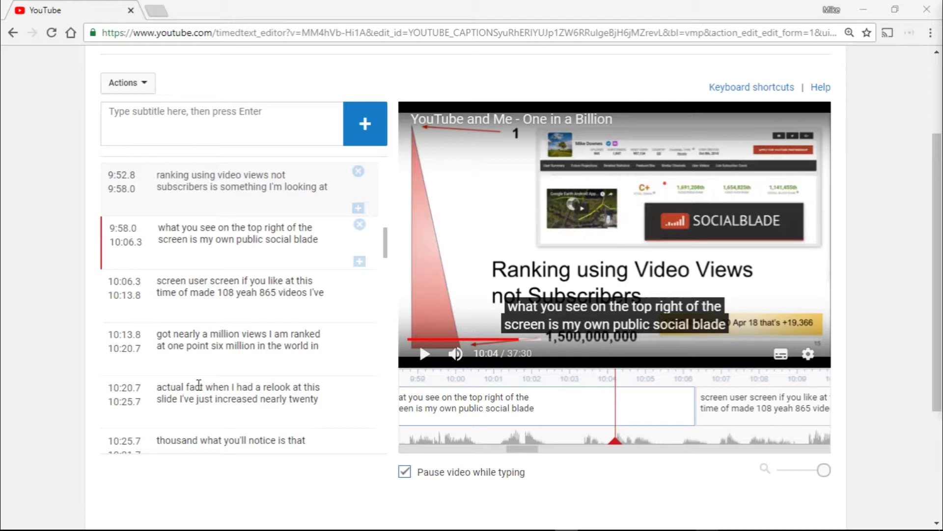
{"action": "scroll", "coordinate": [199, 385], "scroll_direction": "up", "scroll_amount": 2}
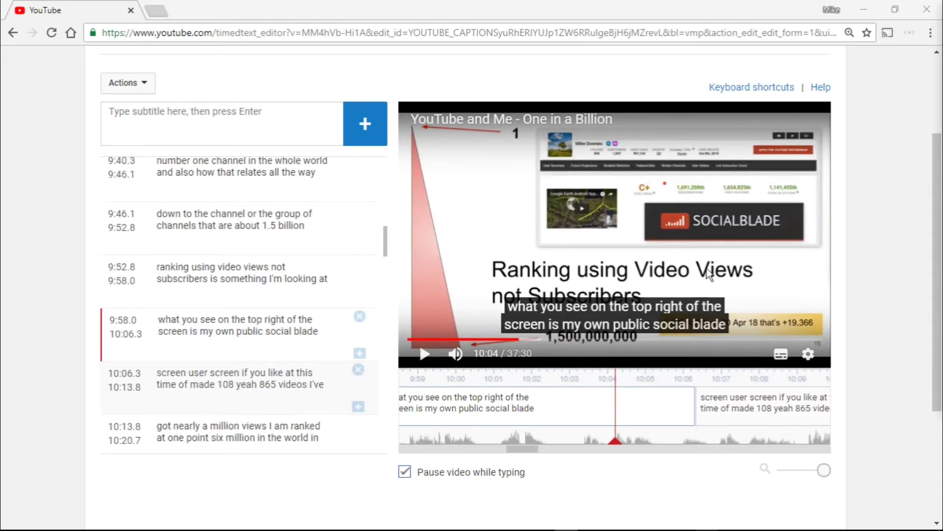
{"action": "scroll", "coordinate": [851, 266], "scroll_direction": "up", "scroll_amount": 3}
{"action": "left_click", "coordinate": [781, 167]}
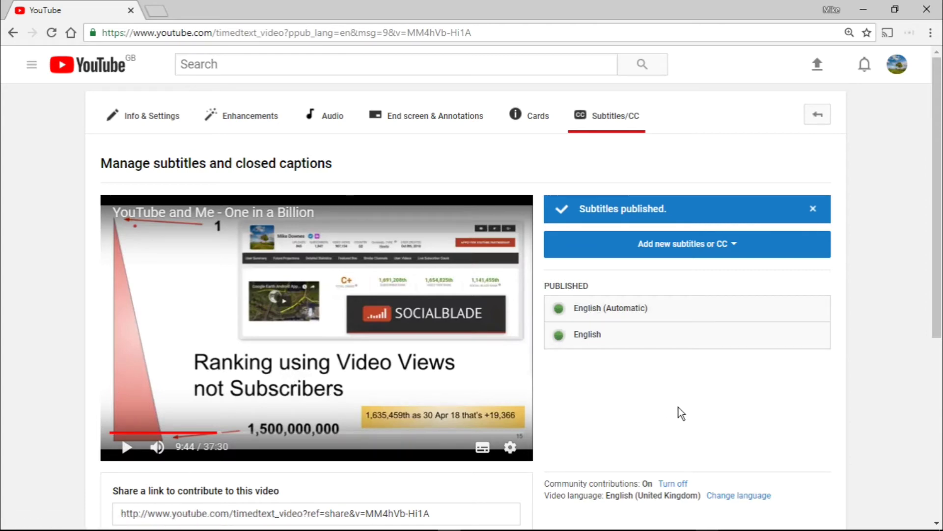
Scroll down to 'Share a link to contribute to this video' and click its link field.
{"action": "scroll", "coordinate": [681, 413], "scroll_direction": "down", "scroll_amount": 3}
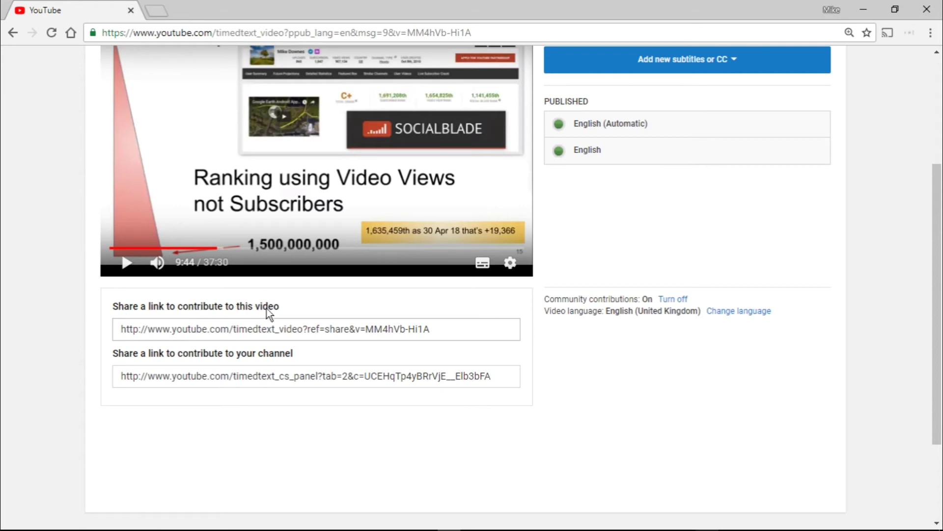
{"action": "left_click", "coordinate": [404, 328]}
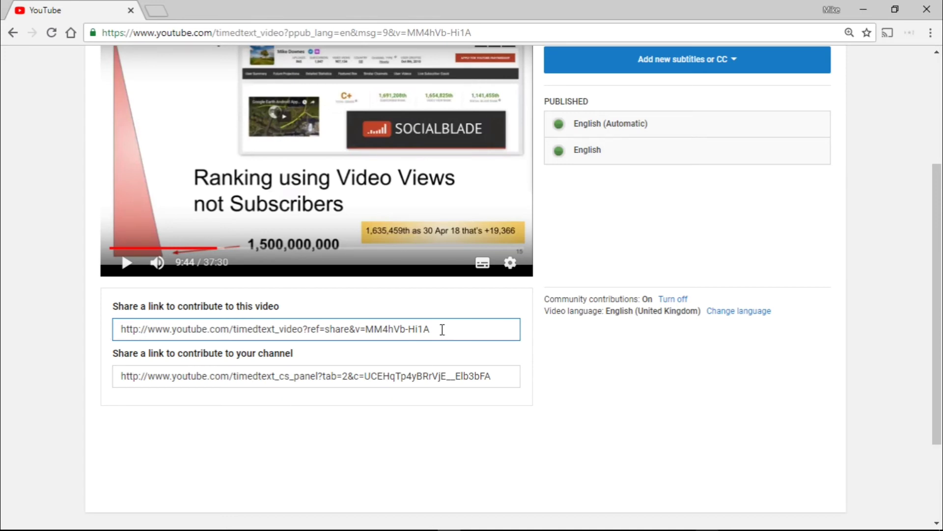
Select the full contribution link URL and copy it via the right-click menu.
{"action": "left_click_drag", "start_coordinate": [442, 330], "coordinate": [115, 325]}
{"action": "left_click", "coordinate": [153, 405]}
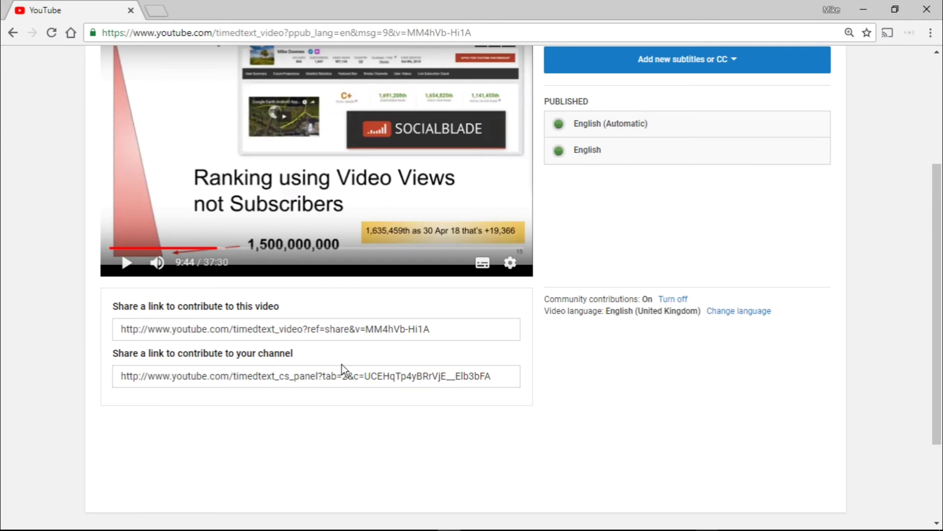
{"action": "left_click_drag", "start_coordinate": [443, 326], "coordinate": [98, 326]}
{"action": "left_click", "coordinate": [61, 325]}
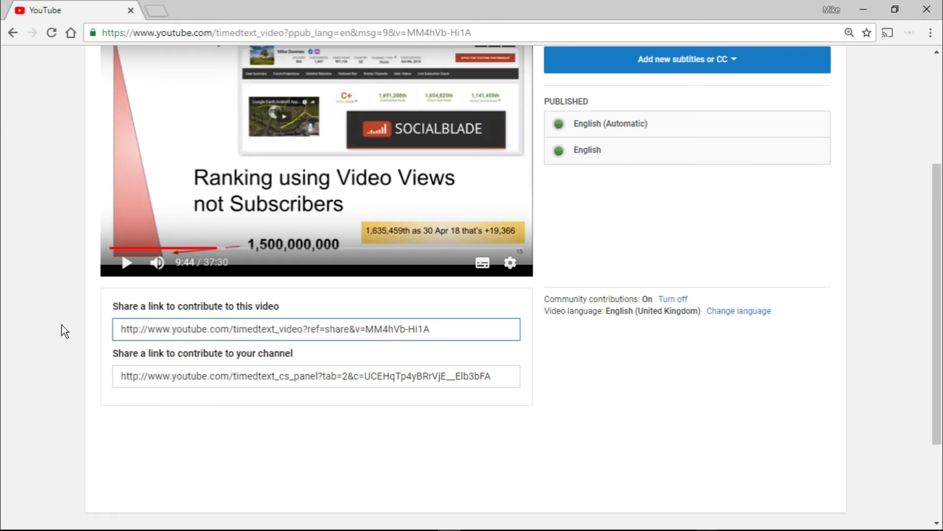
{"action": "left_click", "coordinate": [126, 329]}
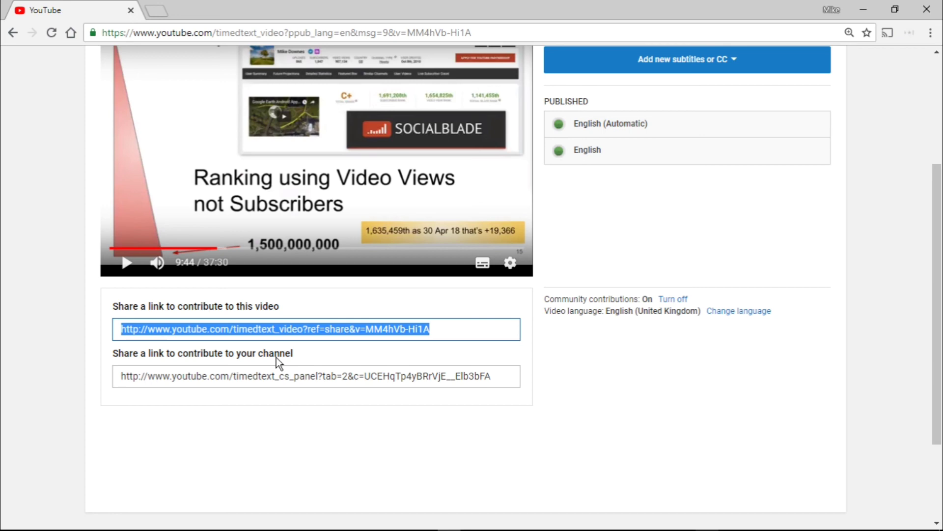
{"action": "right_click", "coordinate": [291, 327]}
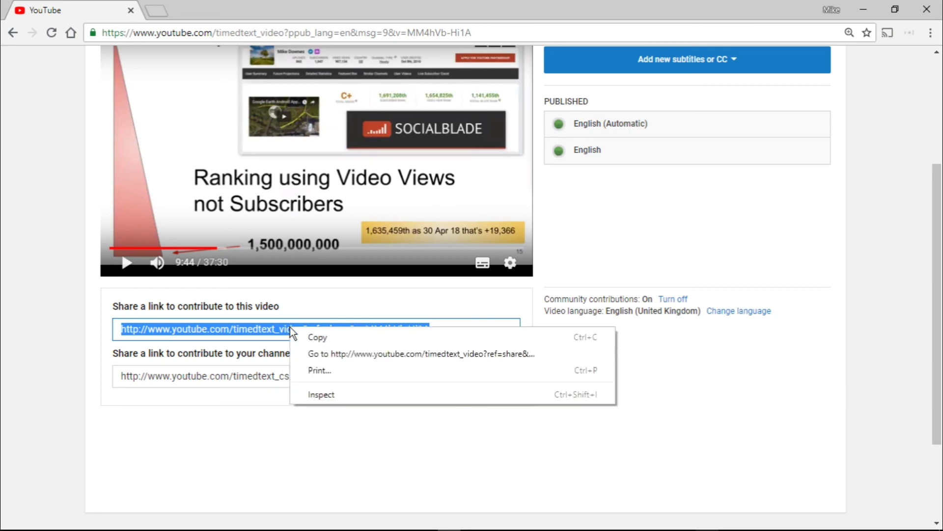
{"action": "left_click", "coordinate": [319, 341]}
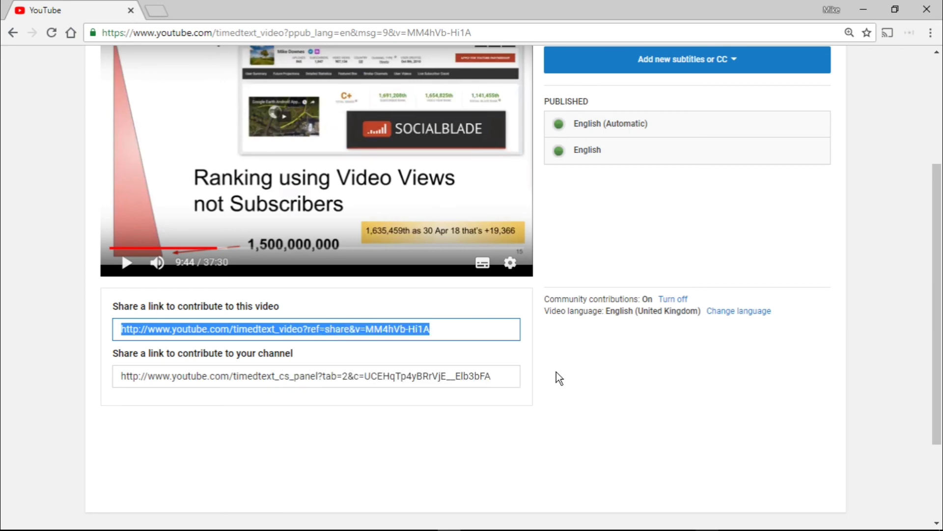